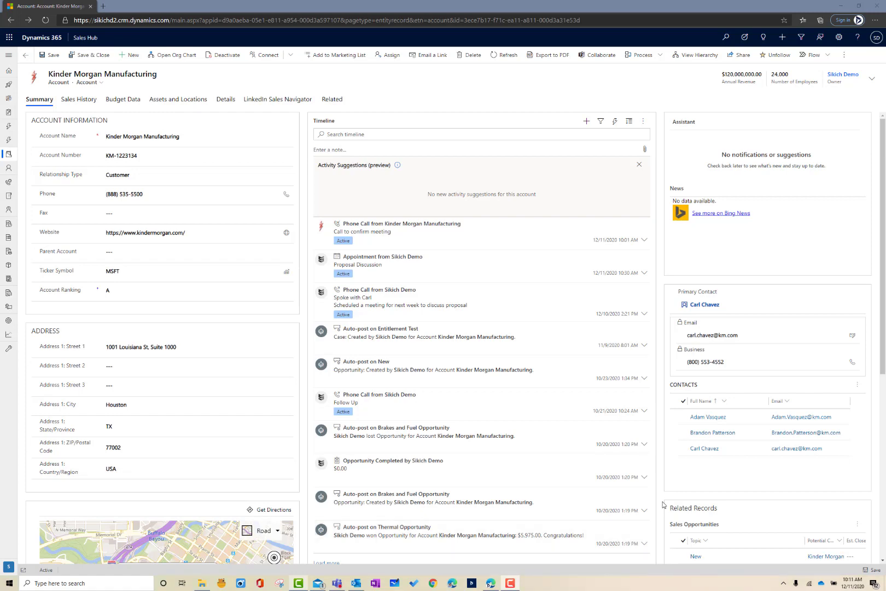
- Open the Opportunity for Thermal Project record and dismiss its Activity Suggestions panel
scroll(663, 504, "down", 3)
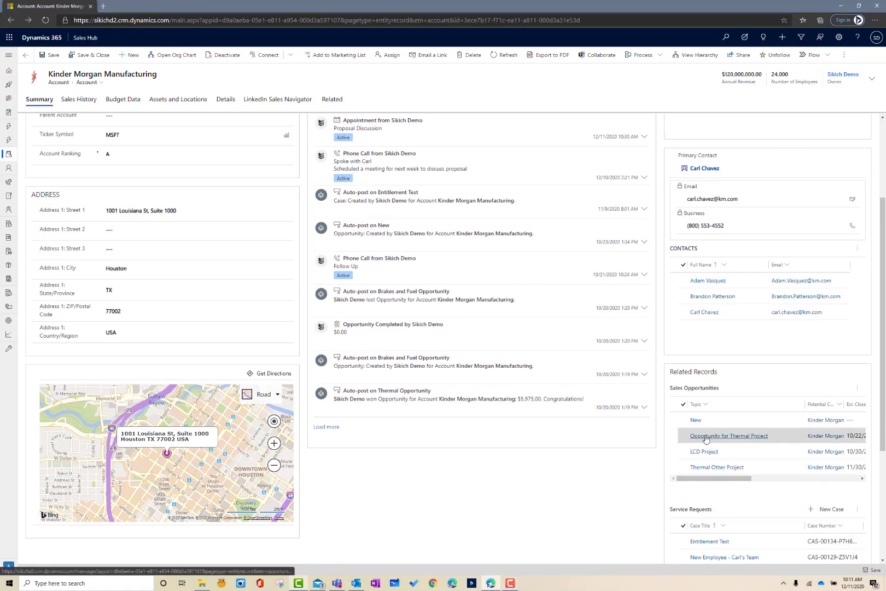
left_click(706, 436)
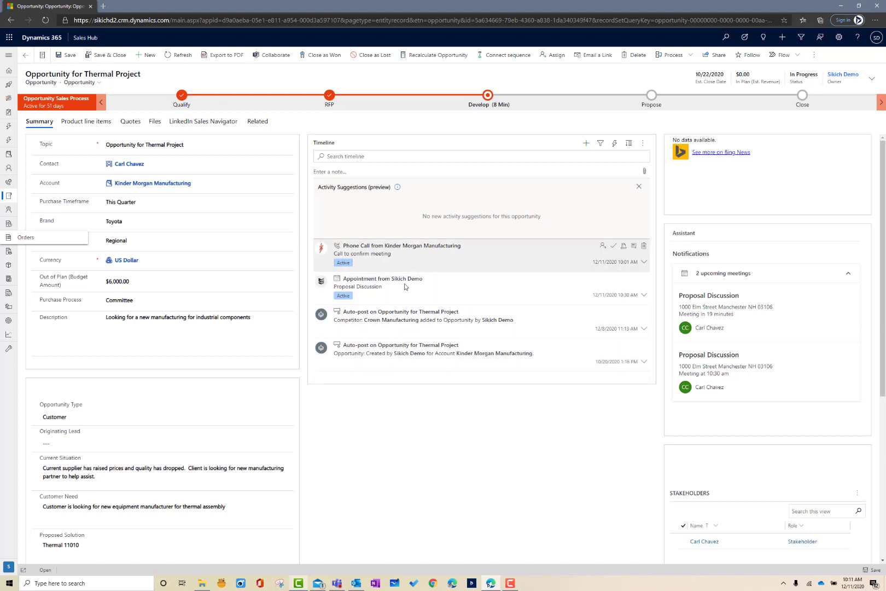
left_click(639, 187)
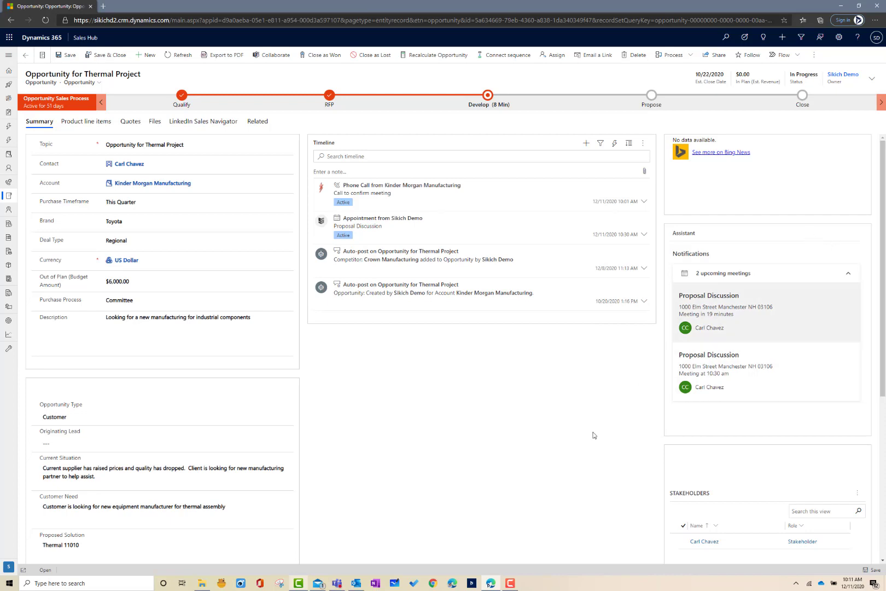
scroll(633, 425, "down", 3)
scroll(633, 425, "down", 2)
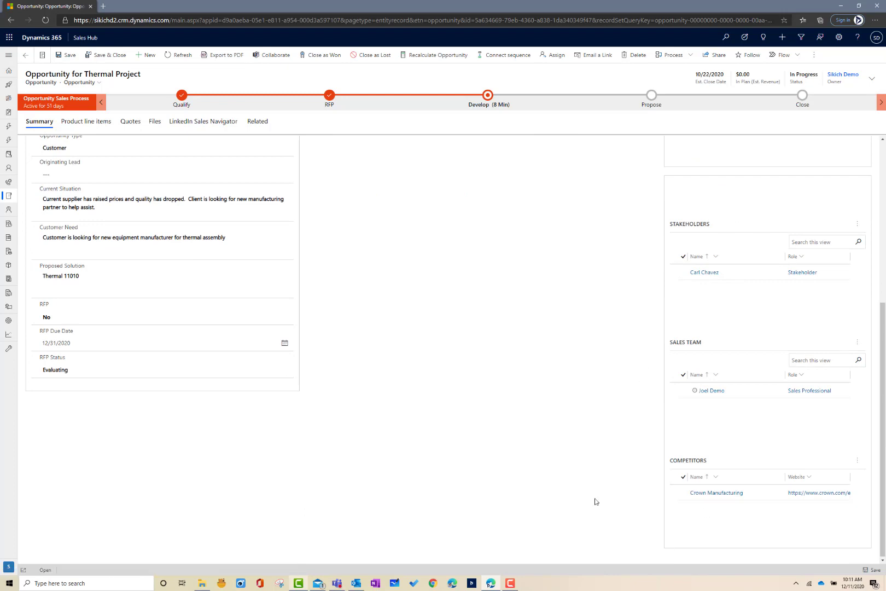
scroll(596, 501, "up", 5)
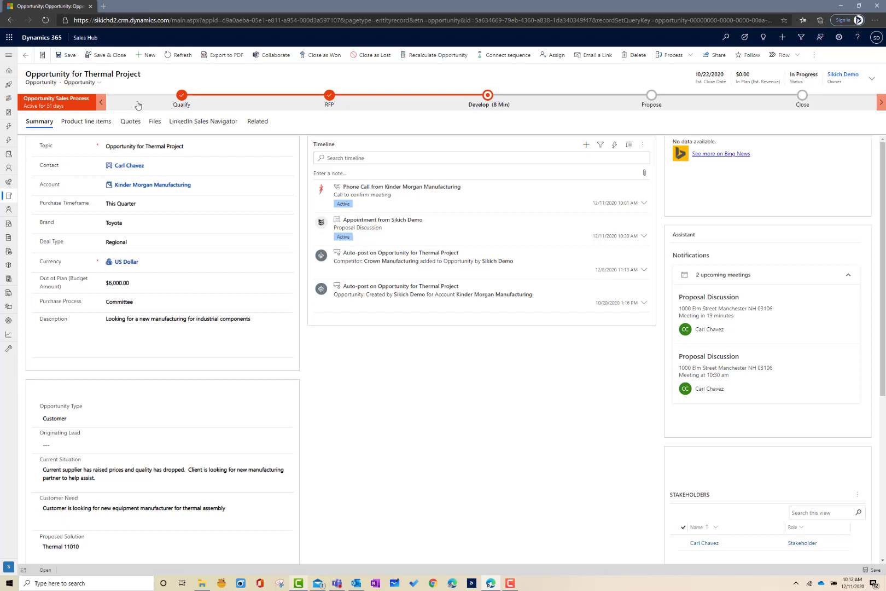
- Pin the Qualify stage flyout beside the form, leaving Identify Account unchanged
left_click(182, 96)
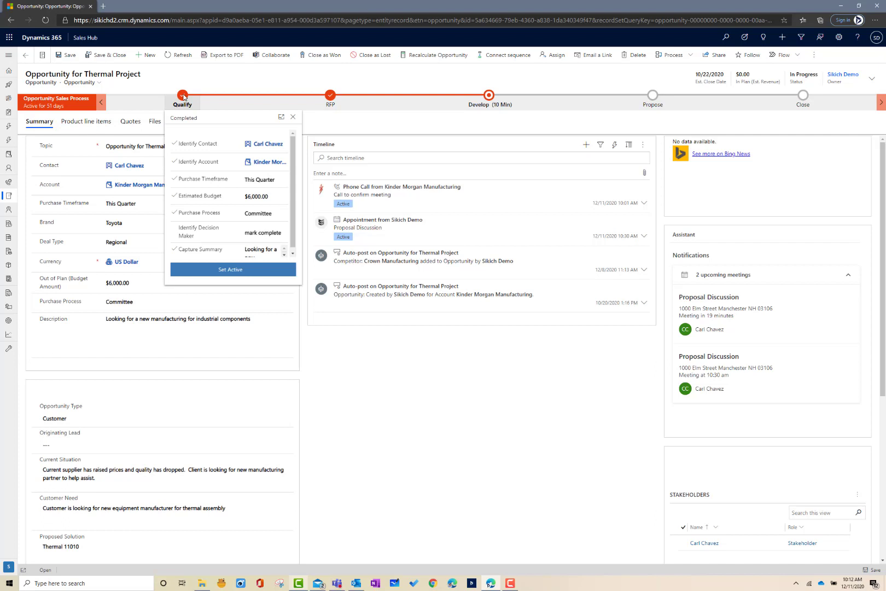
left_click(281, 119)
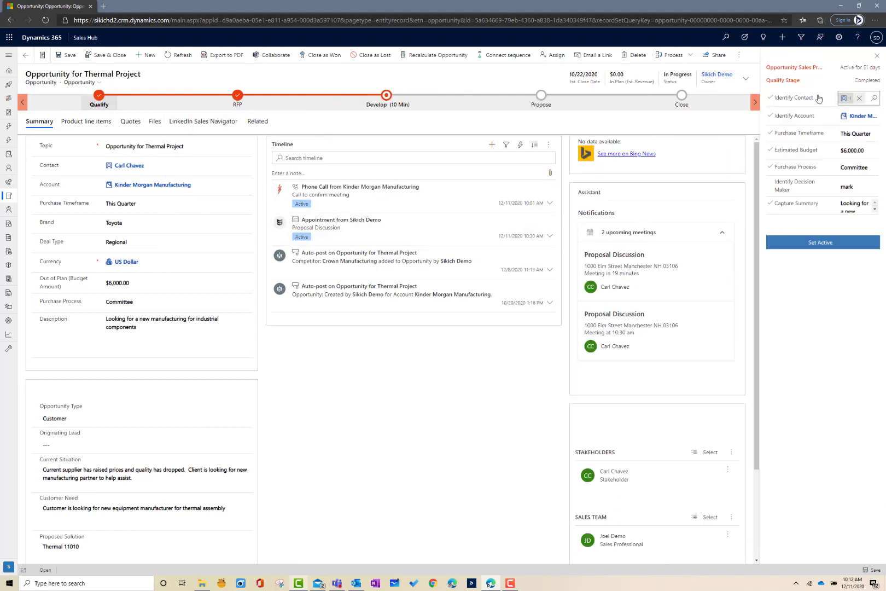
left_click(848, 116)
left_click(857, 151)
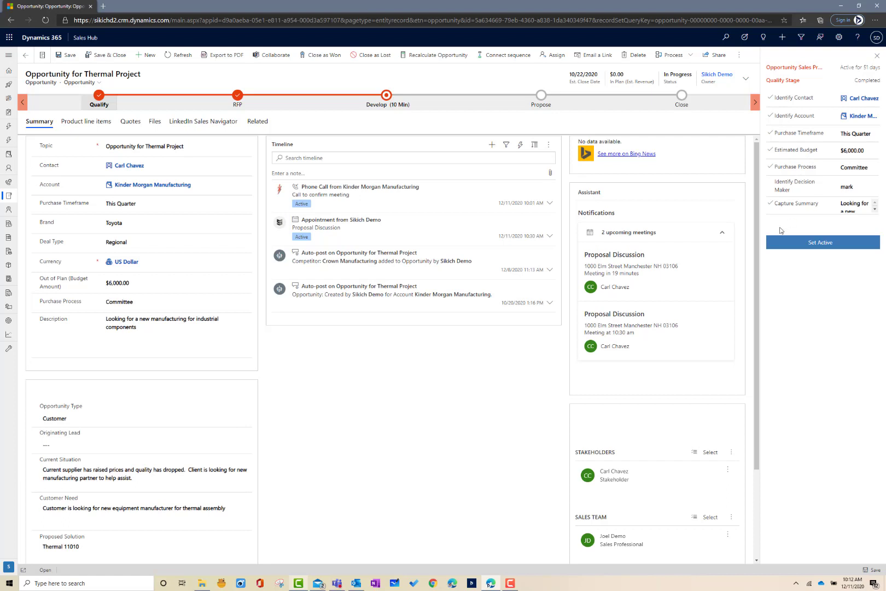
- View the RFP stage, then the Develop stage's fields in the pinned panel
left_click(237, 96)
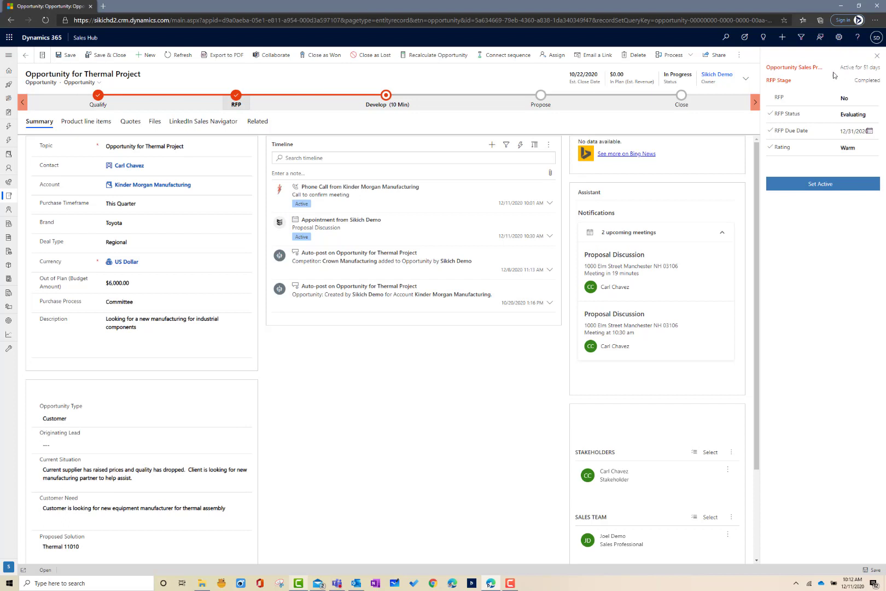
left_click(391, 98)
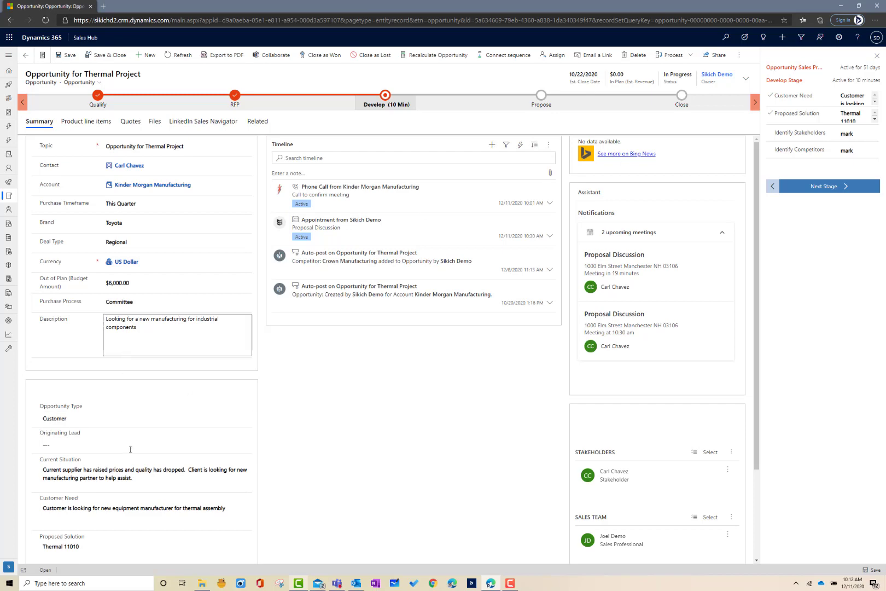
scroll(141, 371, "down", 2)
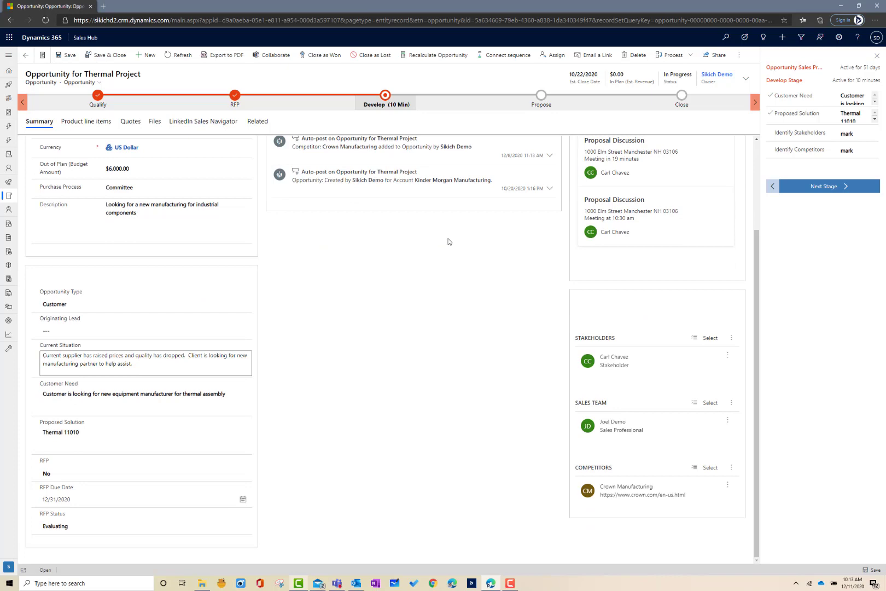
scroll(450, 243, "up", 2)
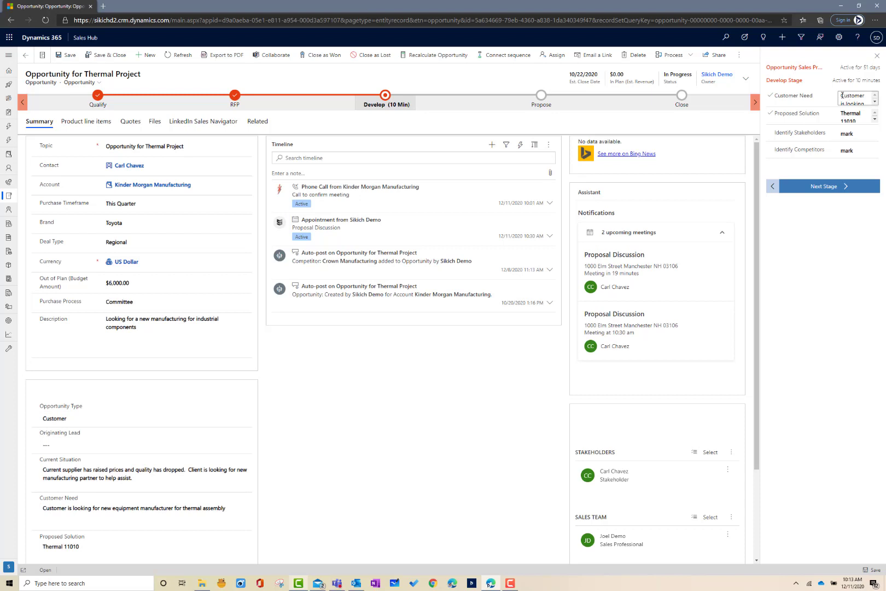
left_click_drag(842, 95, 884, 123)
left_click(361, 486)
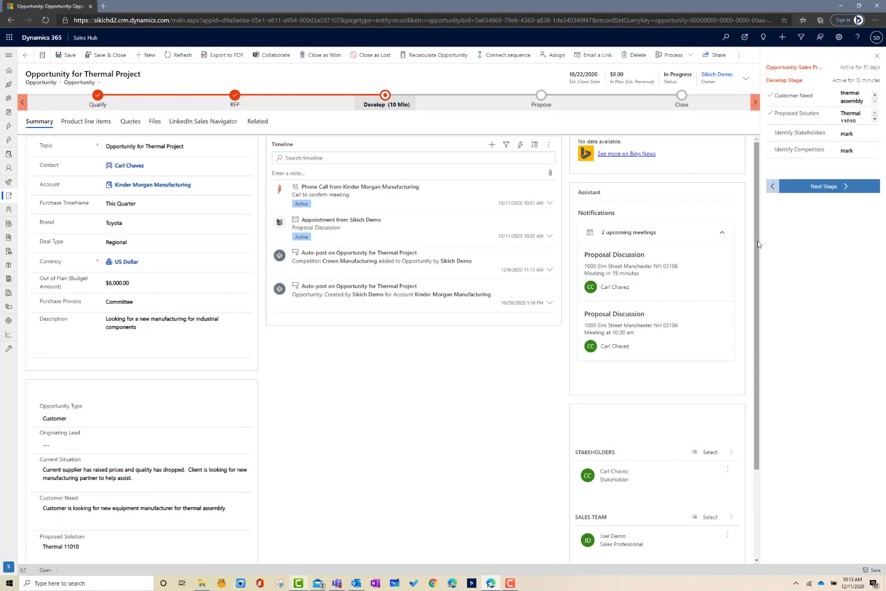
- Close the stage panel and open the Crown Manufacturing competitor from the Competitors list
left_click(877, 55)
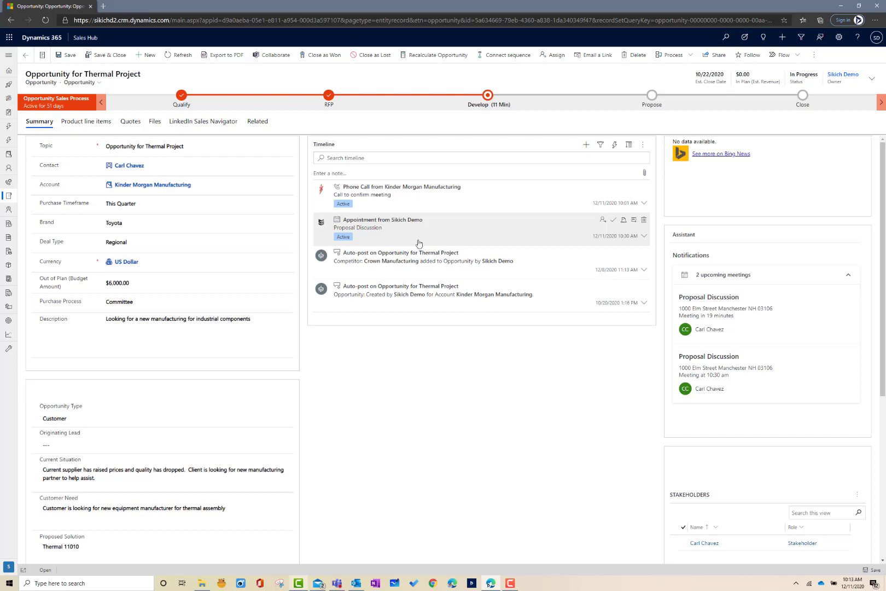
left_click(488, 96)
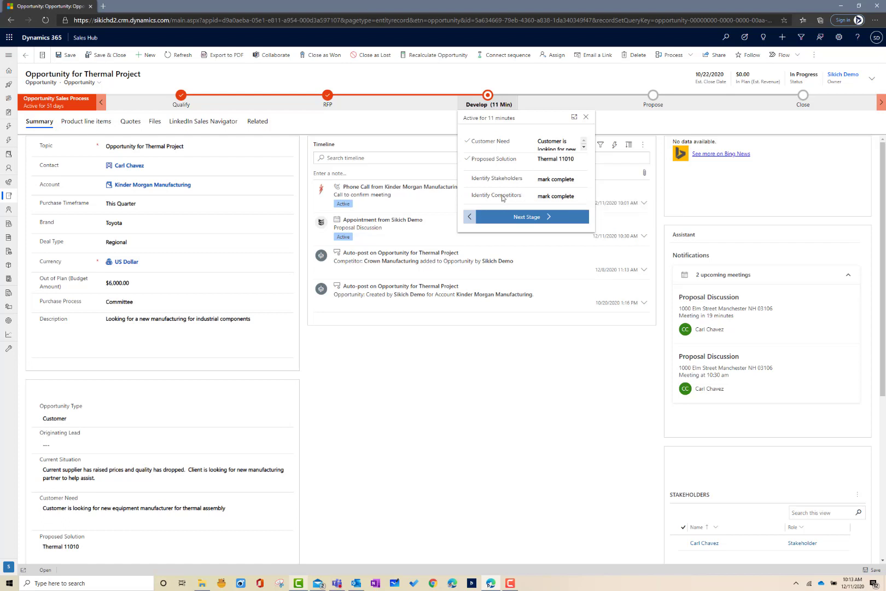
left_click(586, 117)
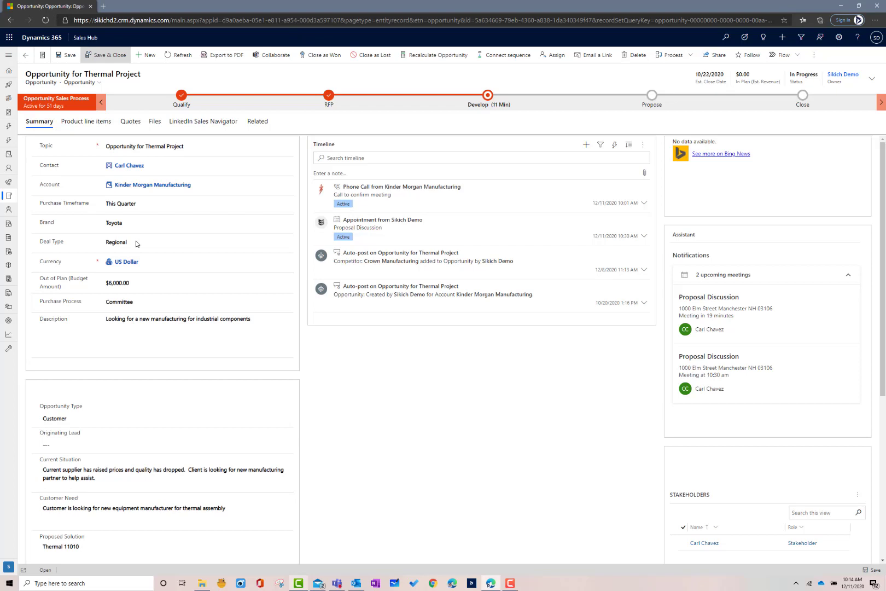
scroll(481, 435, "down", 5)
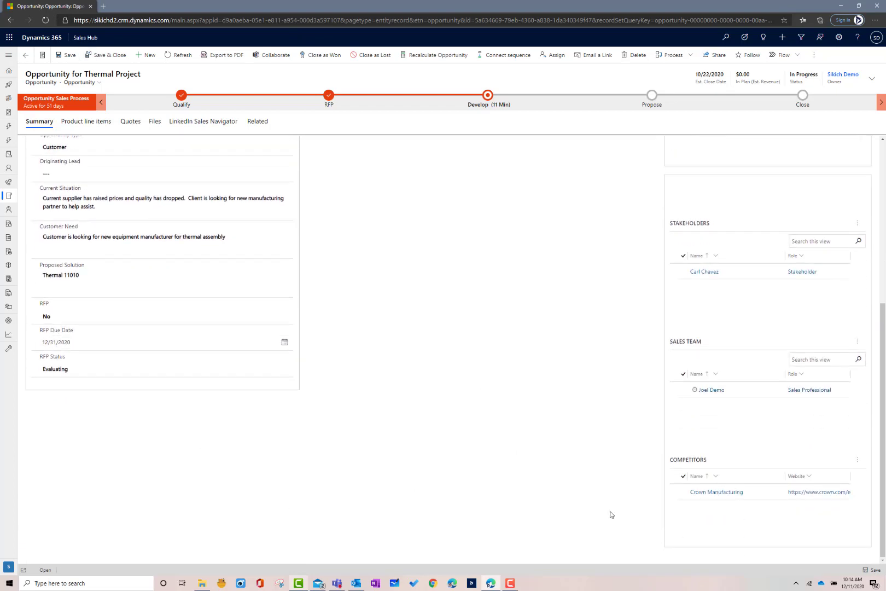
left_click(711, 491)
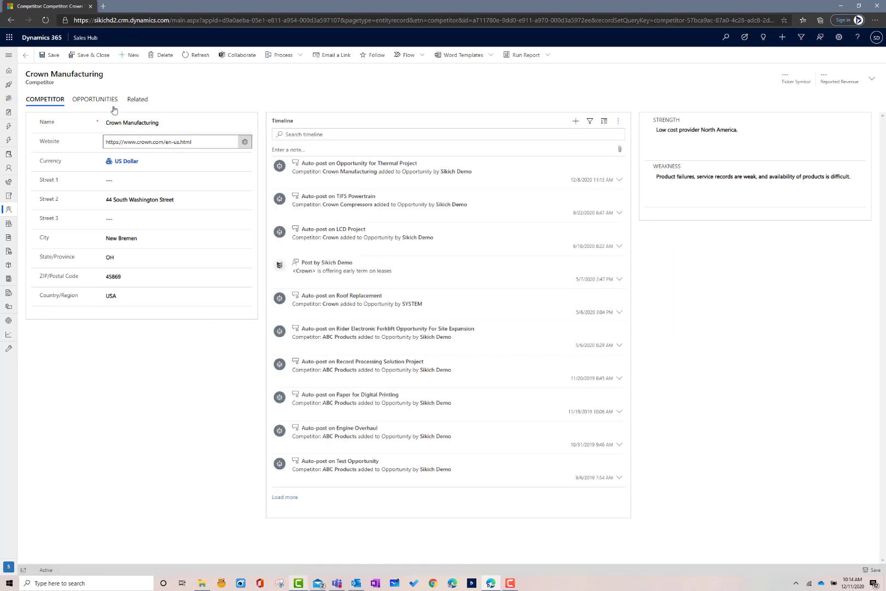
- Review Crown Manufacturing's linked opportunities, then return to Opportunity for Thermal Project
left_click(87, 99)
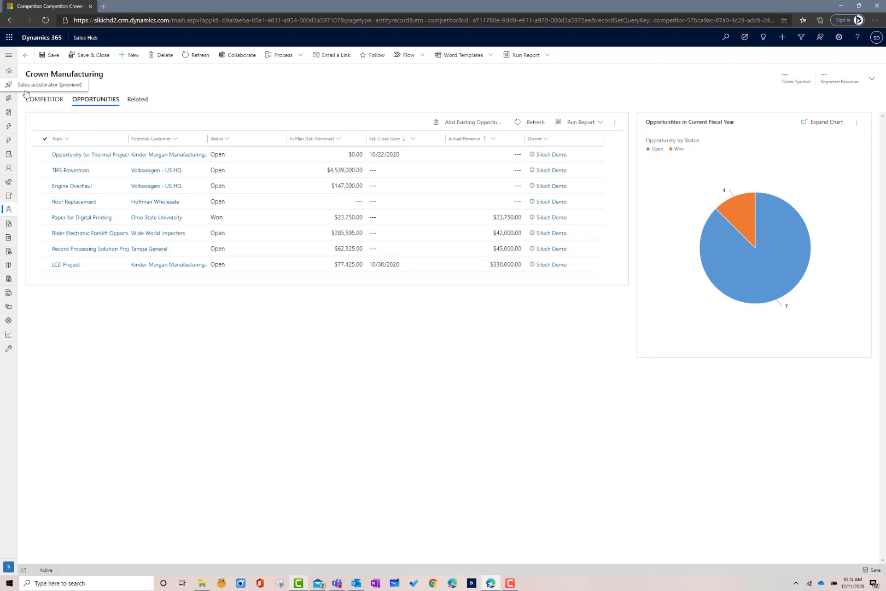
left_click(40, 100)
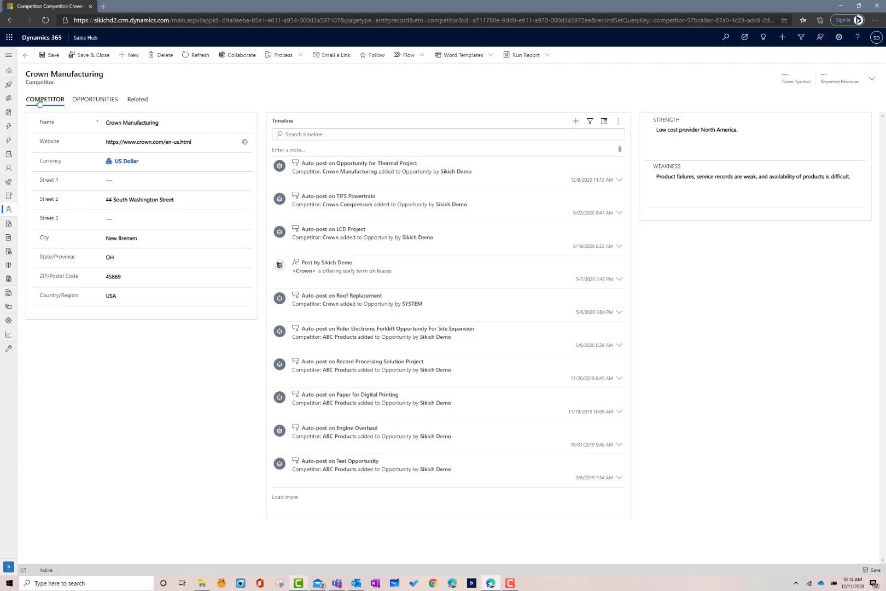
left_click(26, 55)
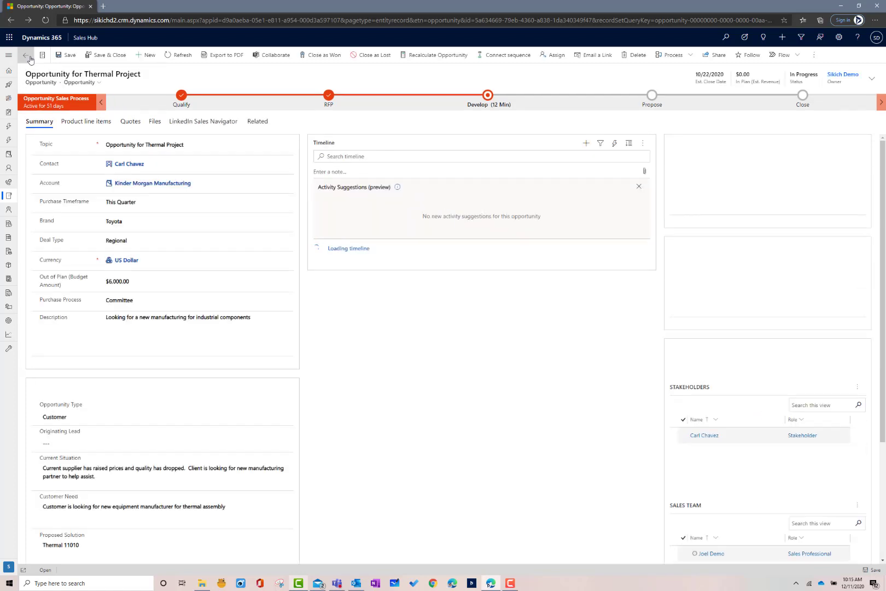
- On Product line items, switch Revenue from User Provided to System Calculated
left_click(99, 123)
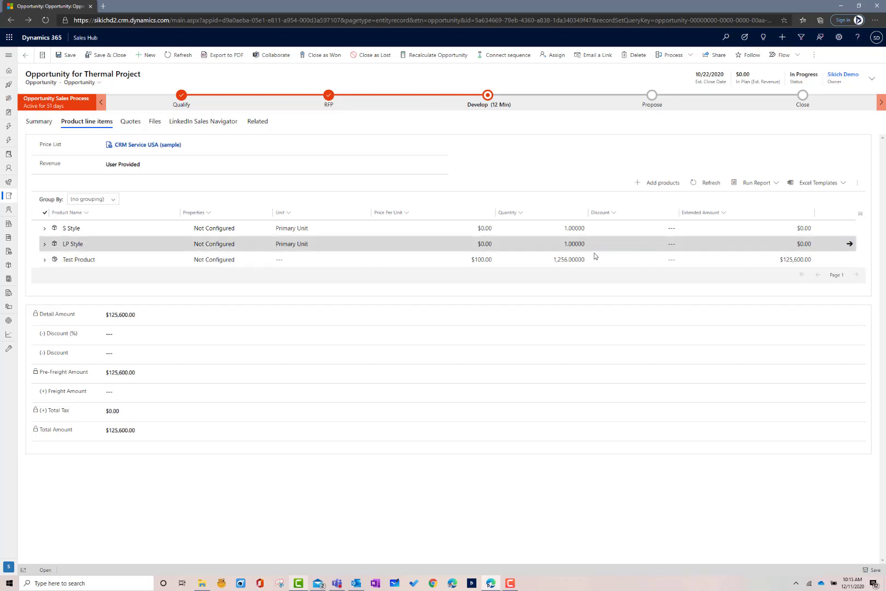
left_click(202, 165)
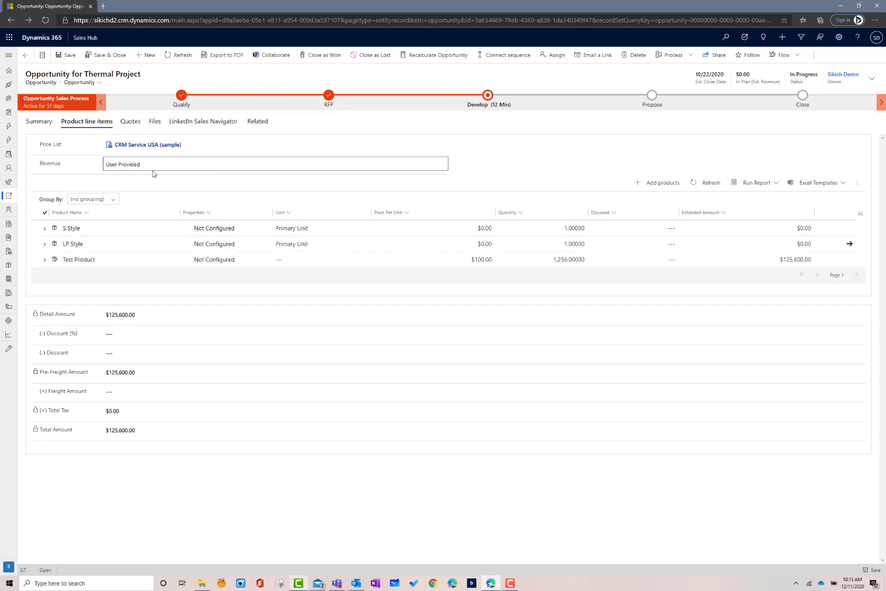
left_click(155, 175)
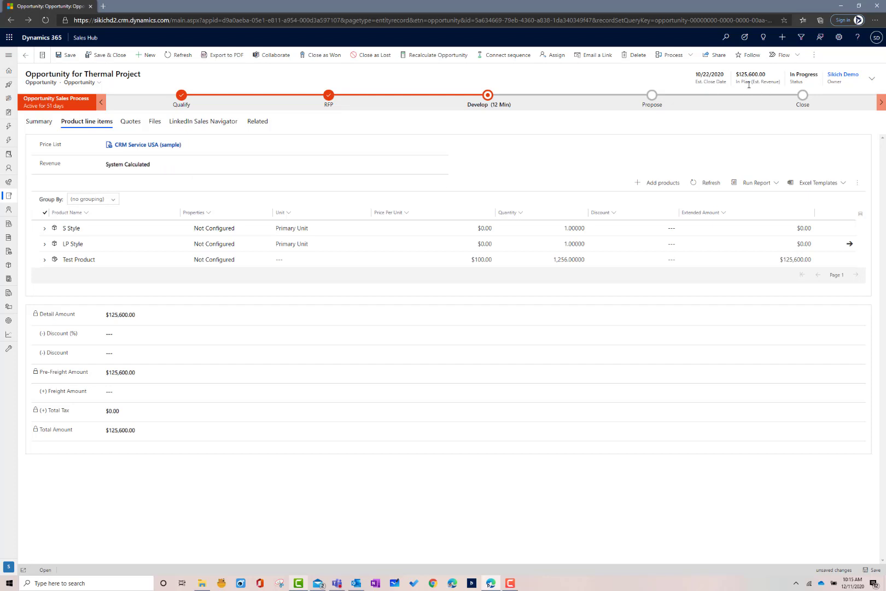
- Enter a 10% discount and save the opportunity, bringing the total to $113,040
left_click(165, 332)
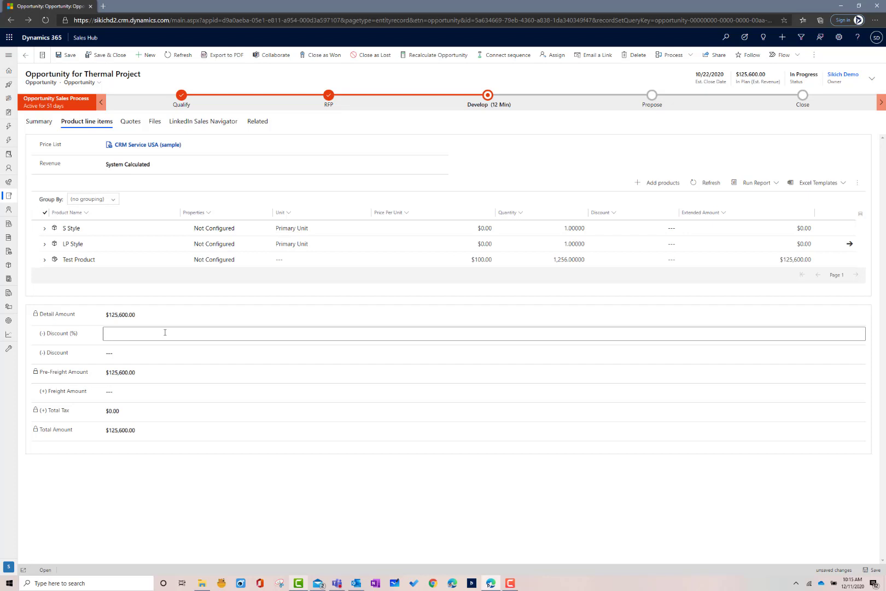
type("10")
left_click(145, 349)
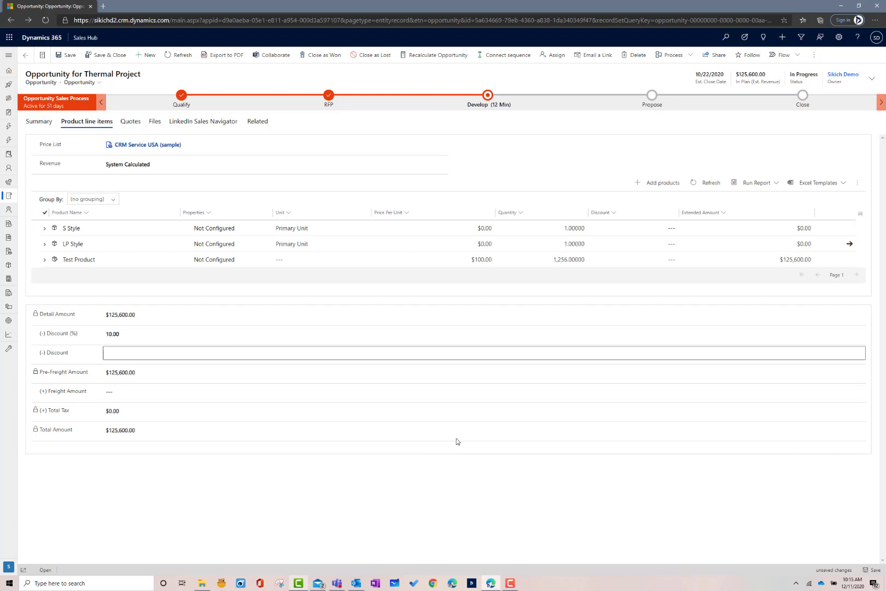
left_click(870, 571)
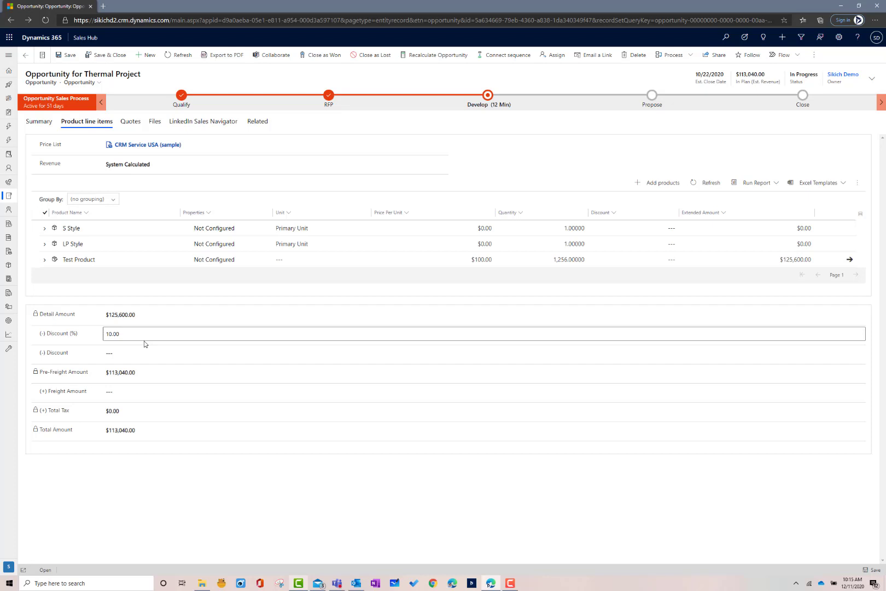
left_click(460, 280)
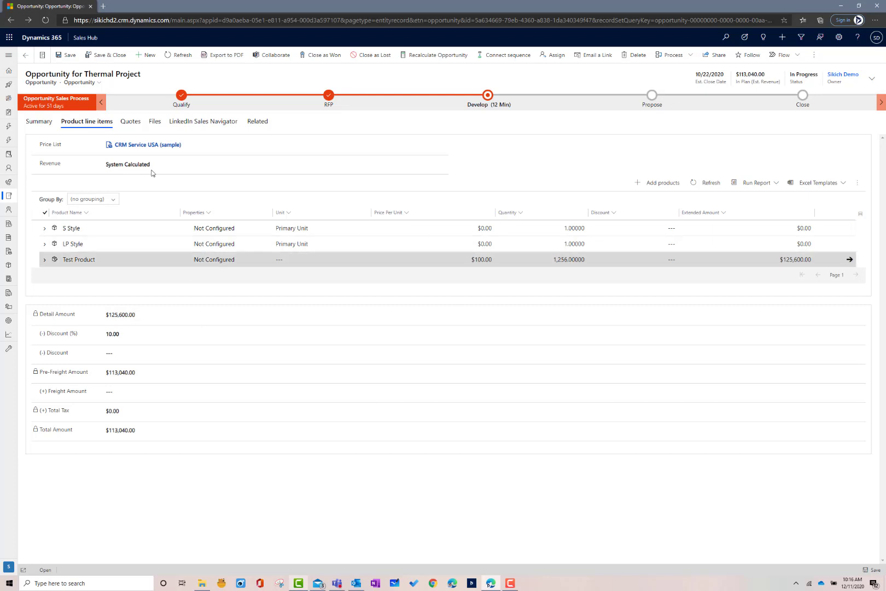
- Open the opportunity's $125,600 draft quote from the Quotes tab
left_click(132, 124)
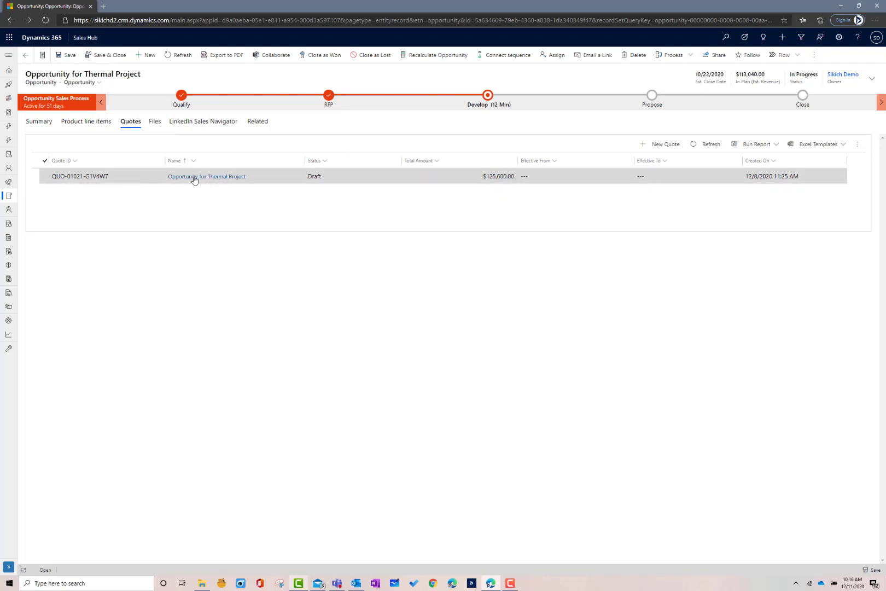
double_click(76, 180)
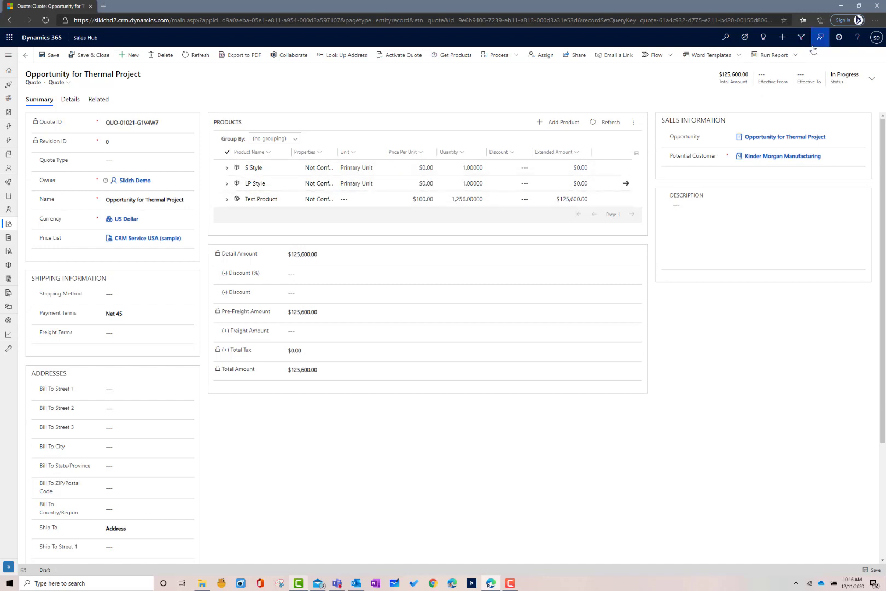
left_click(798, 57)
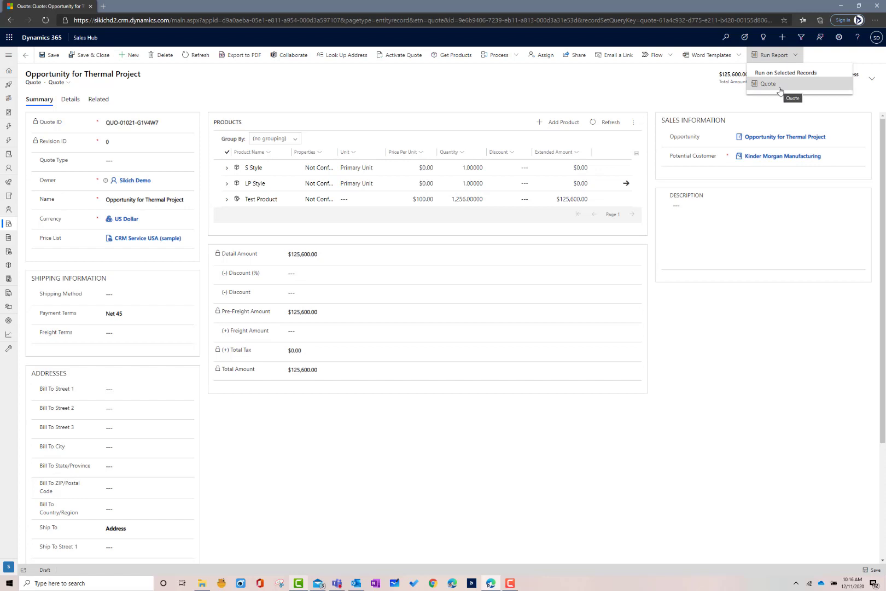
- Run the Quote report on the draft quote, then list its Word templates
left_click(780, 88)
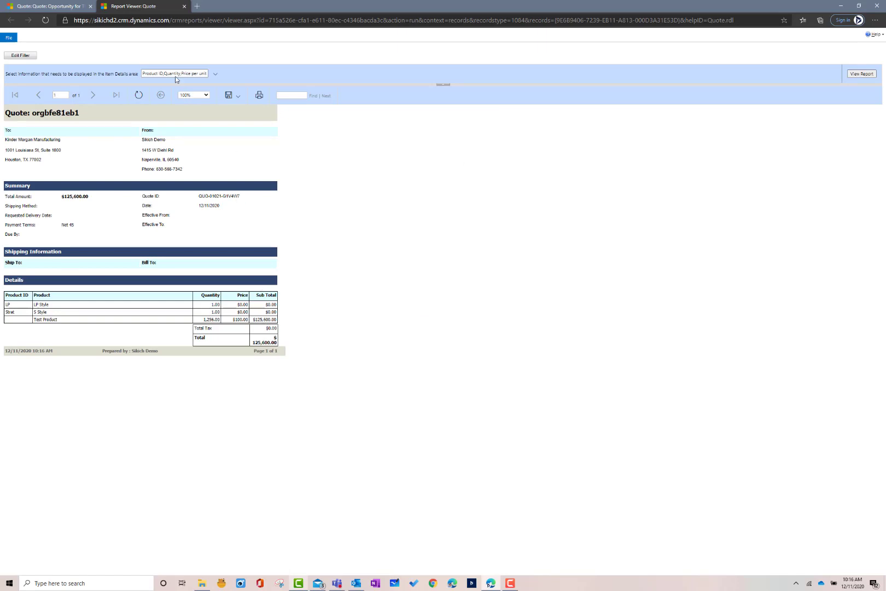
left_click(60, 6)
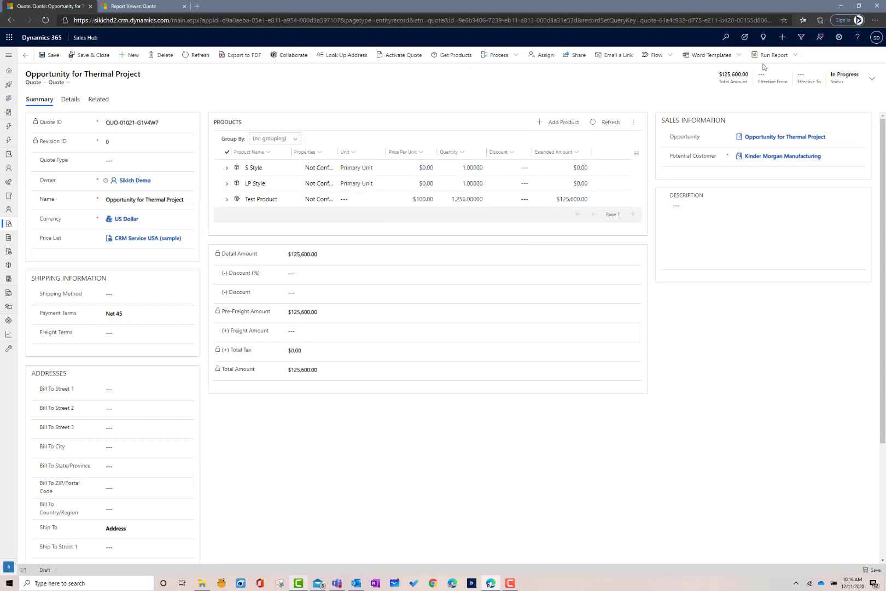
left_click(740, 55)
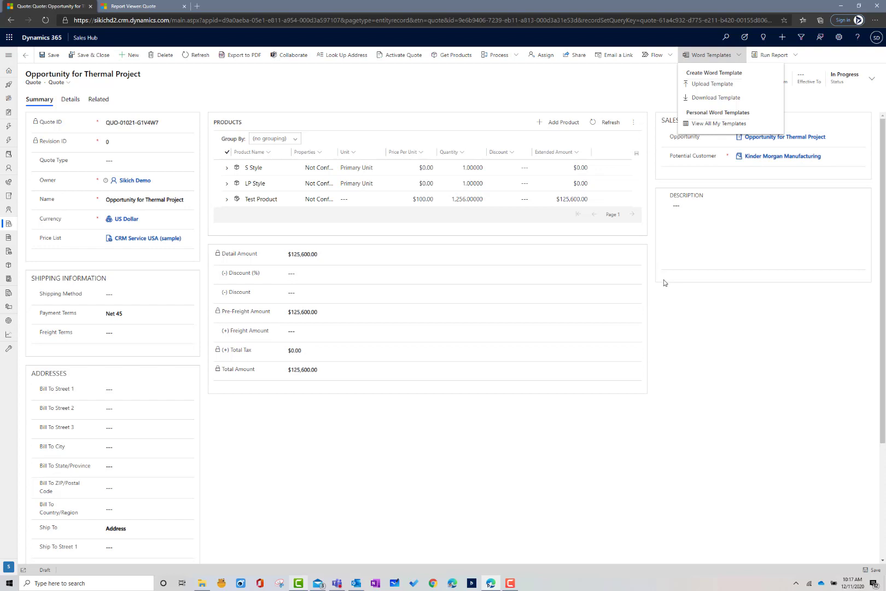
- Go back to the Thermal Project opportunity and show its Summary tab
left_click(26, 56)
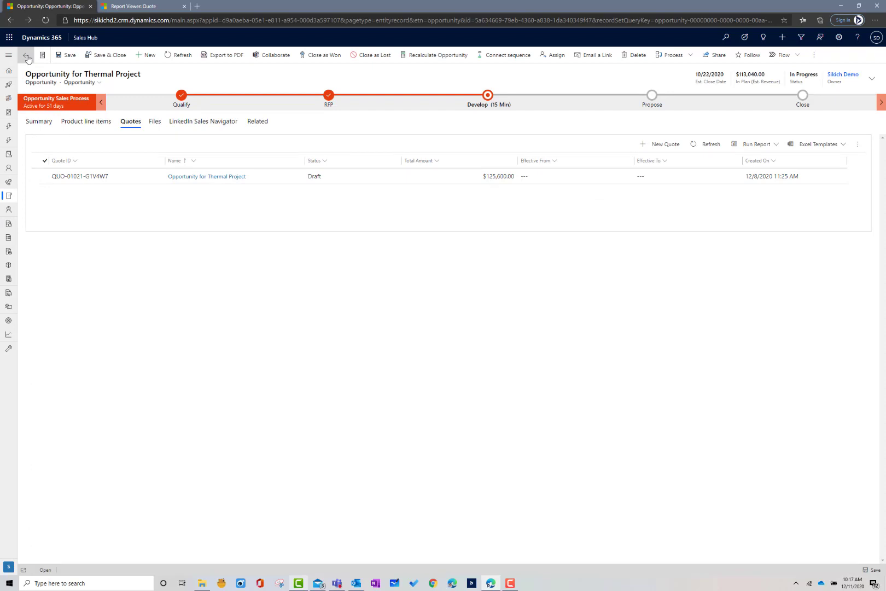
left_click(40, 121)
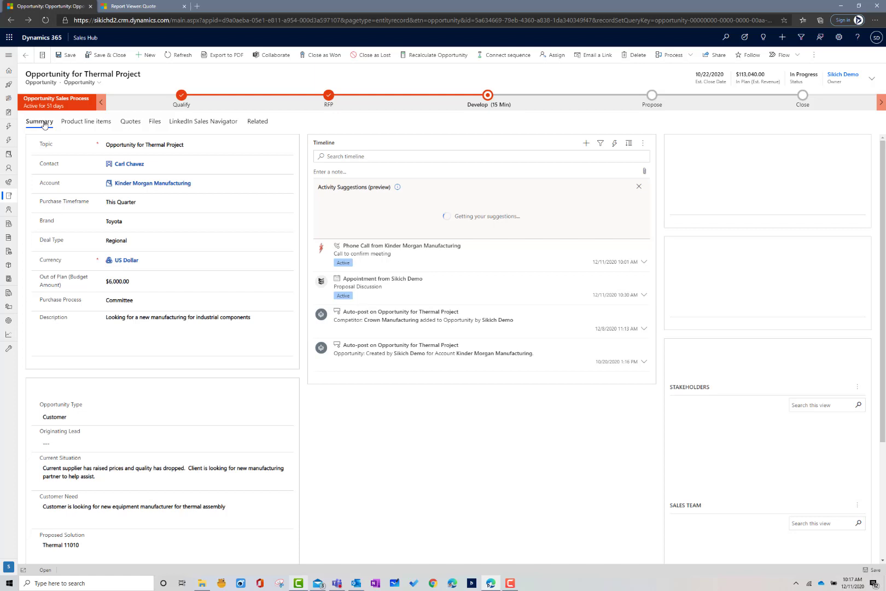